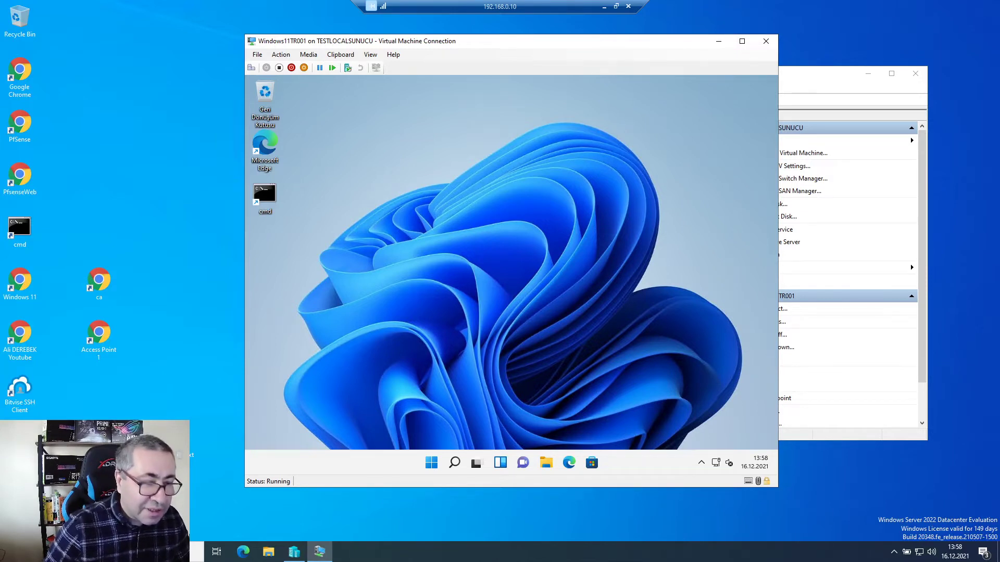
Open the Ethernet page of the network and internet settings in the Windows 11 virtual machine
click(432, 463)
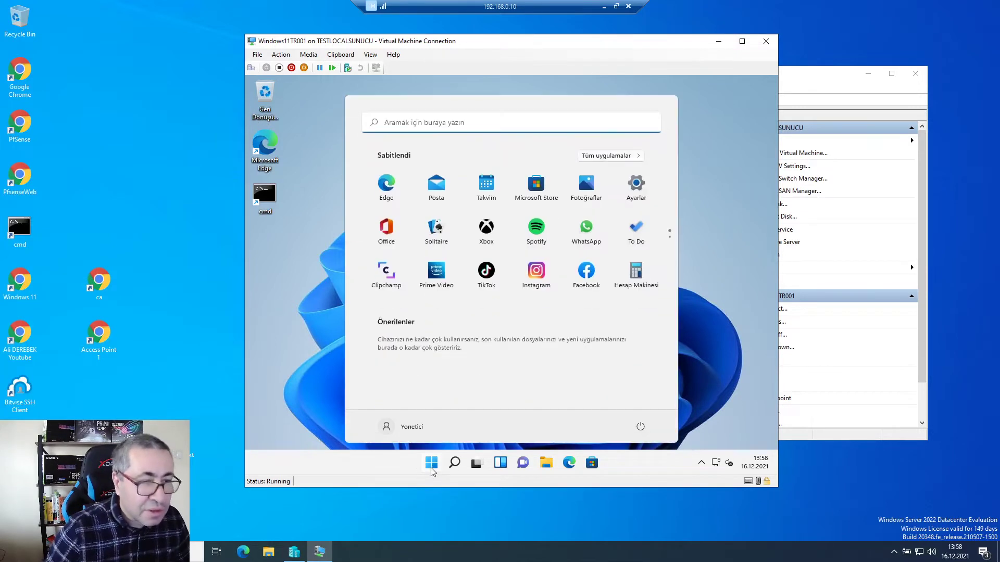
click(636, 189)
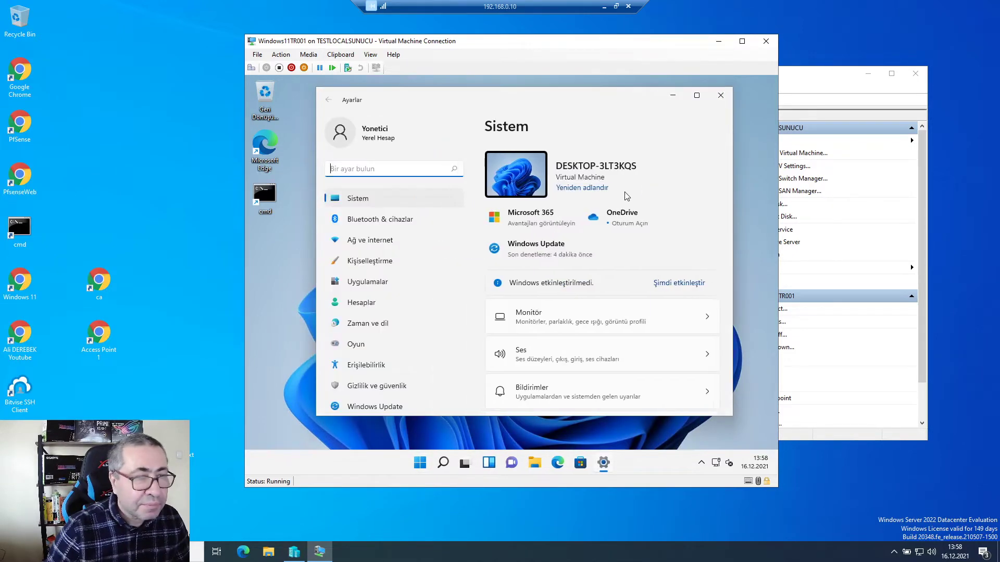
click(376, 241)
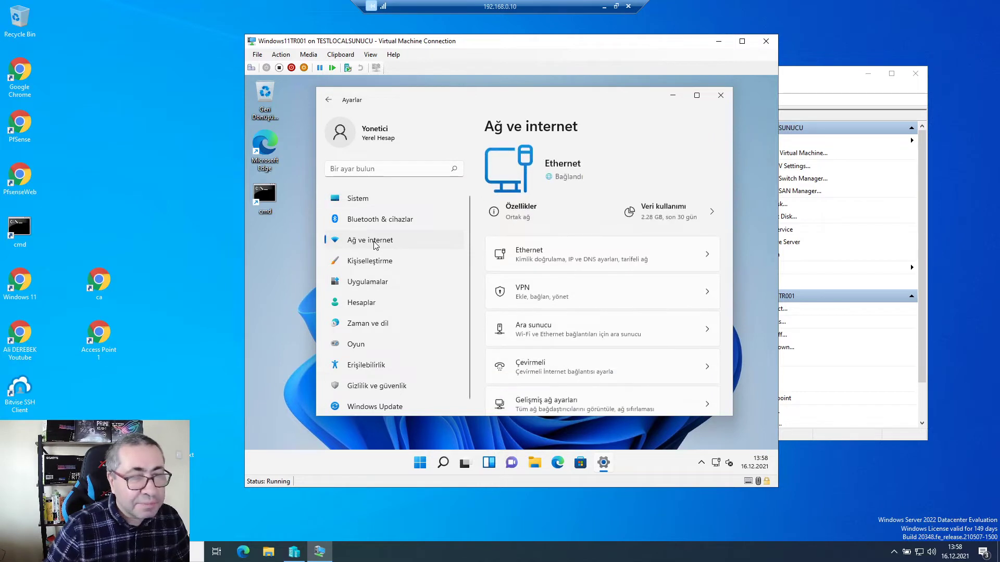
click(536, 255)
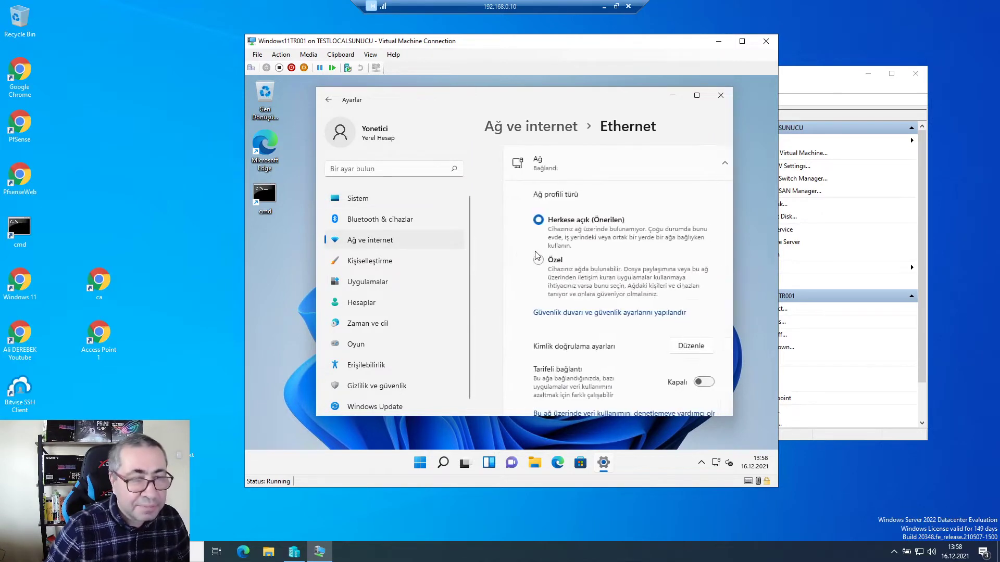
Examine the Ethernet connection's IPv4 address, its IPv4 DNS server and that server's encryption state
scroll(585, 264, down, 5)
scroll(620, 271, down, 4)
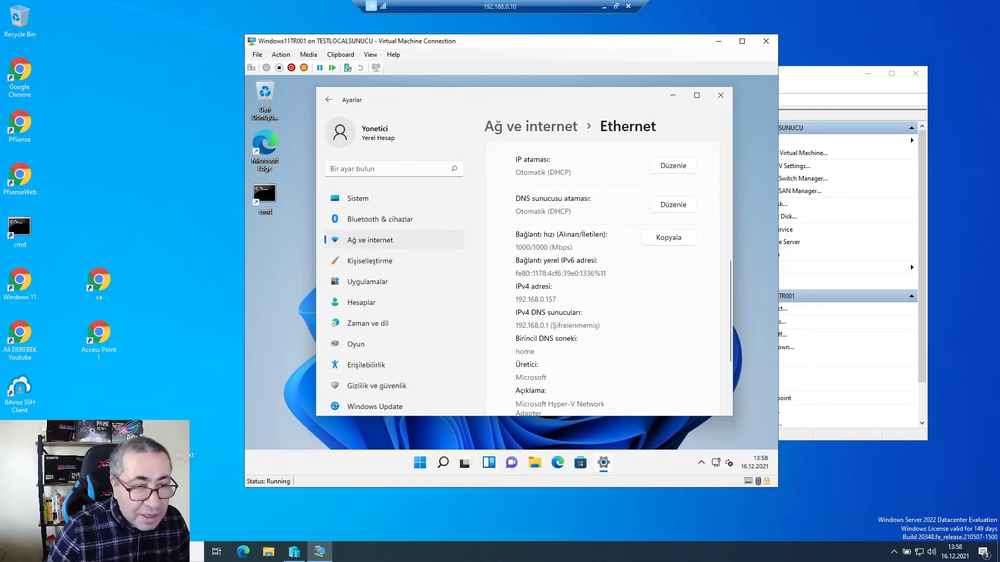
drag(516, 300, 557, 299)
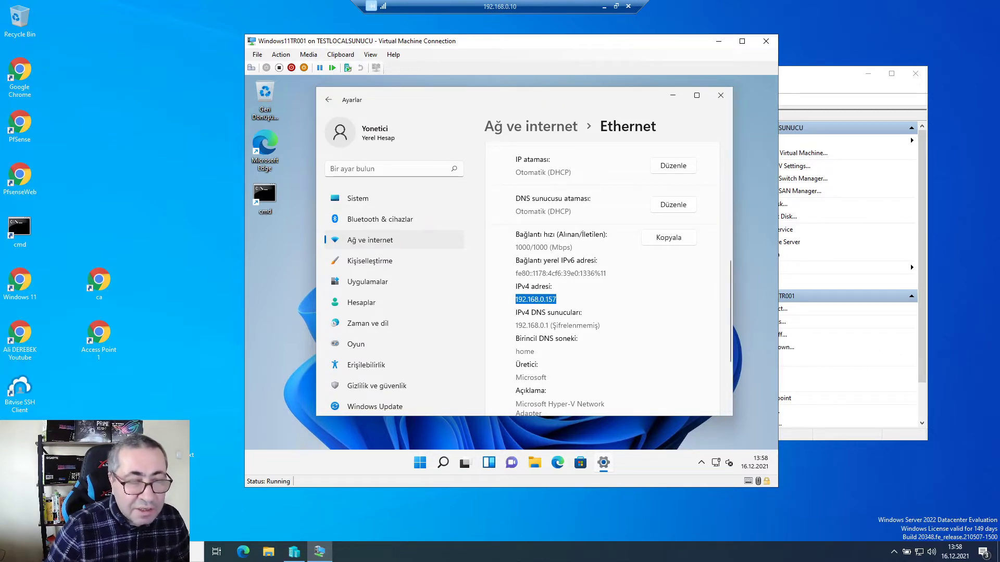
drag(516, 326, 548, 326)
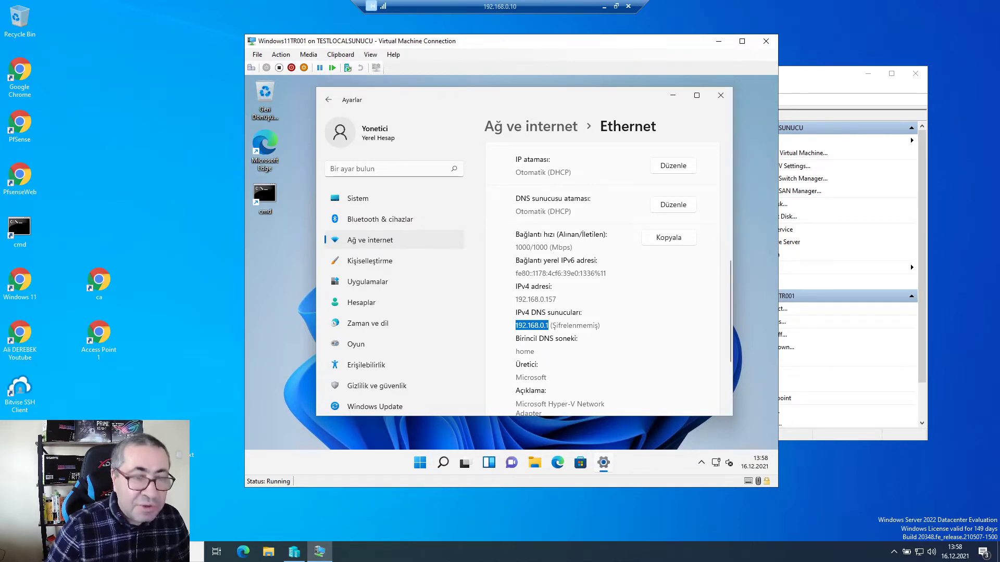
drag(552, 326, 598, 325)
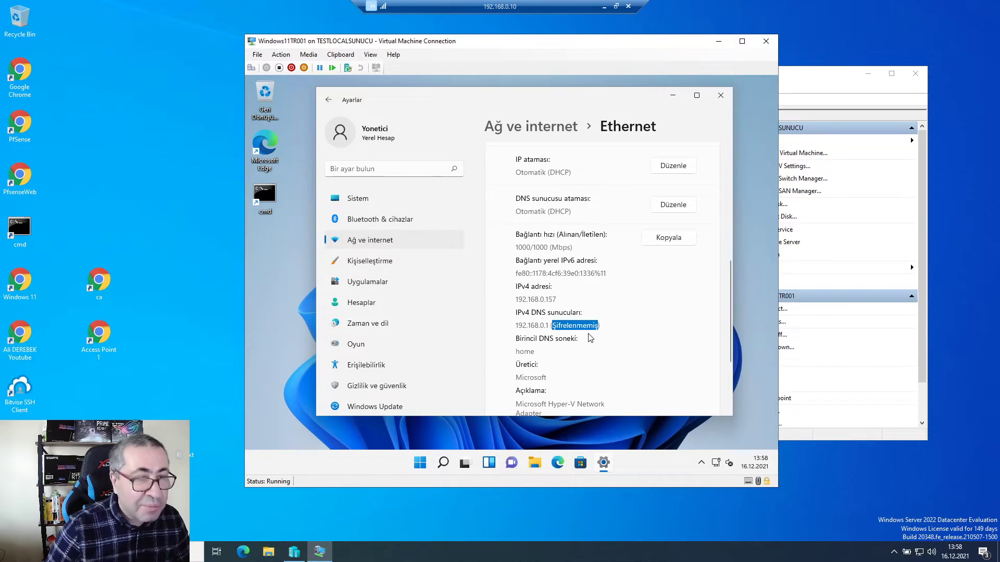
Switch the DNS server assignment to manual entry (El ile girilen) and turn on IPv4
scroll(590, 337, up, 2)
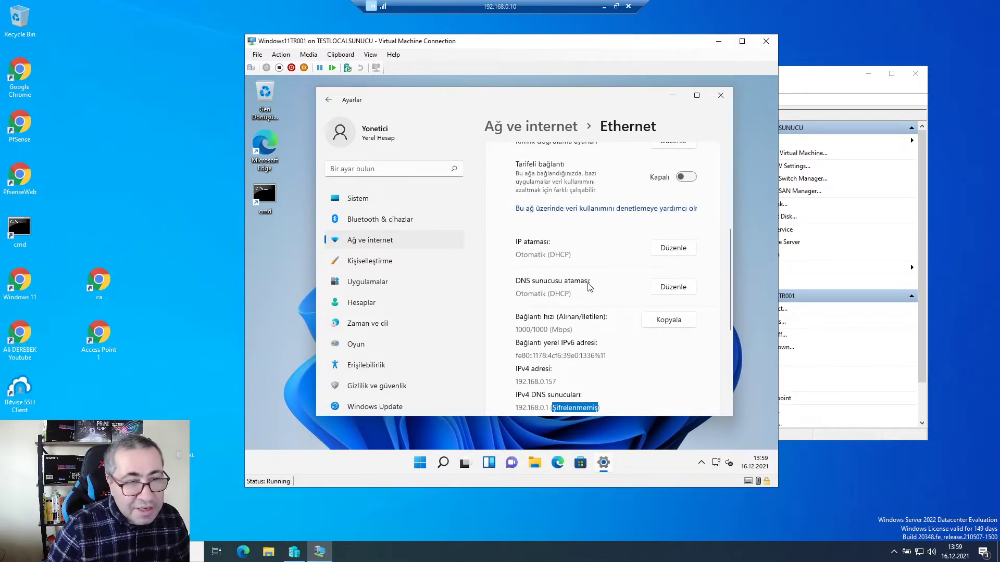
scroll(592, 294, up, 1)
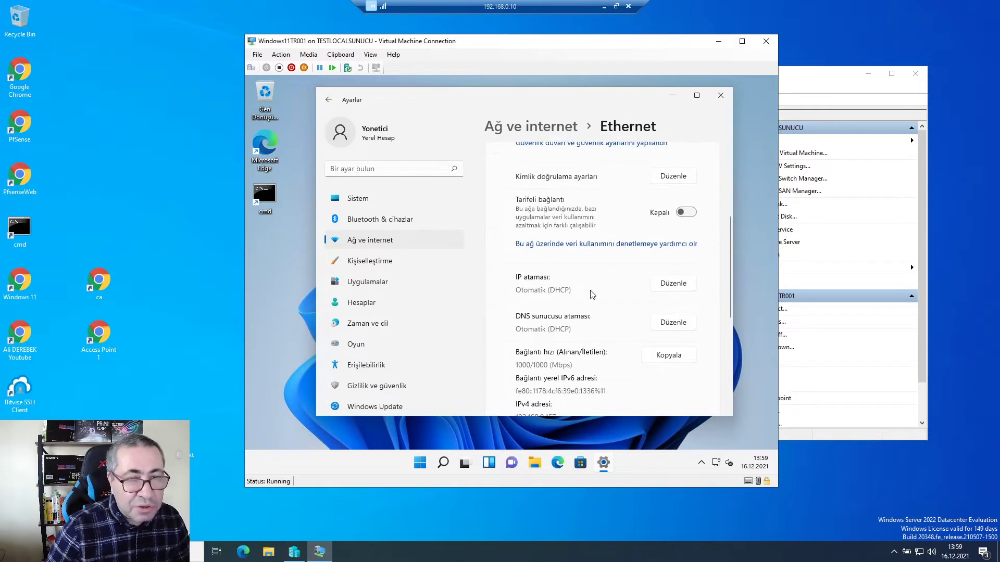
scroll(592, 295, down, 1)
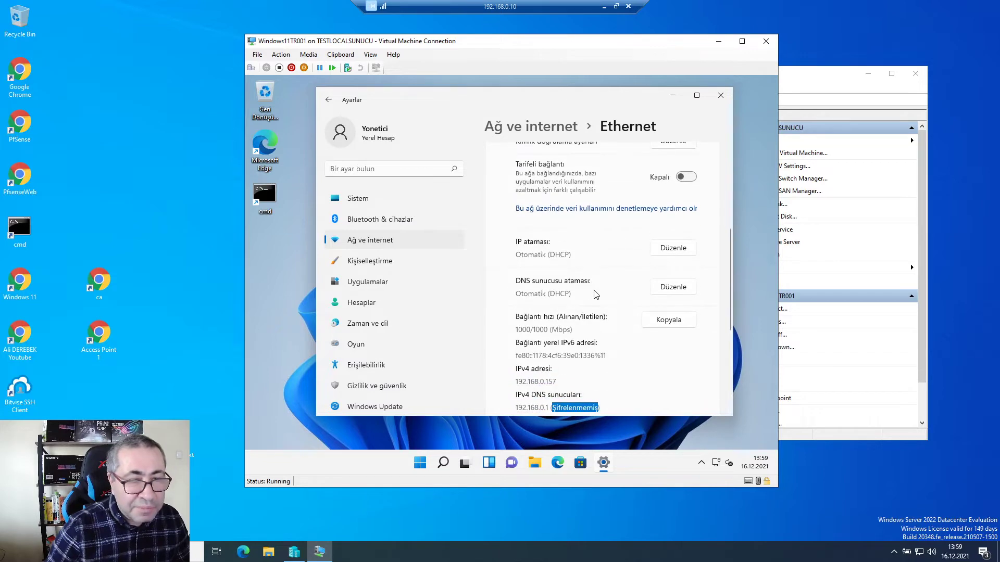
click(674, 288)
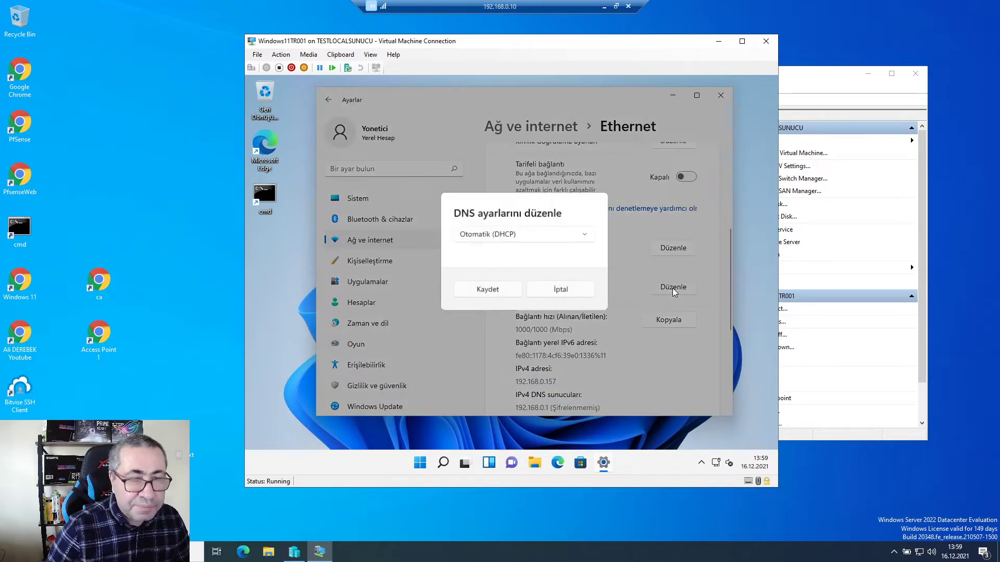
click(523, 236)
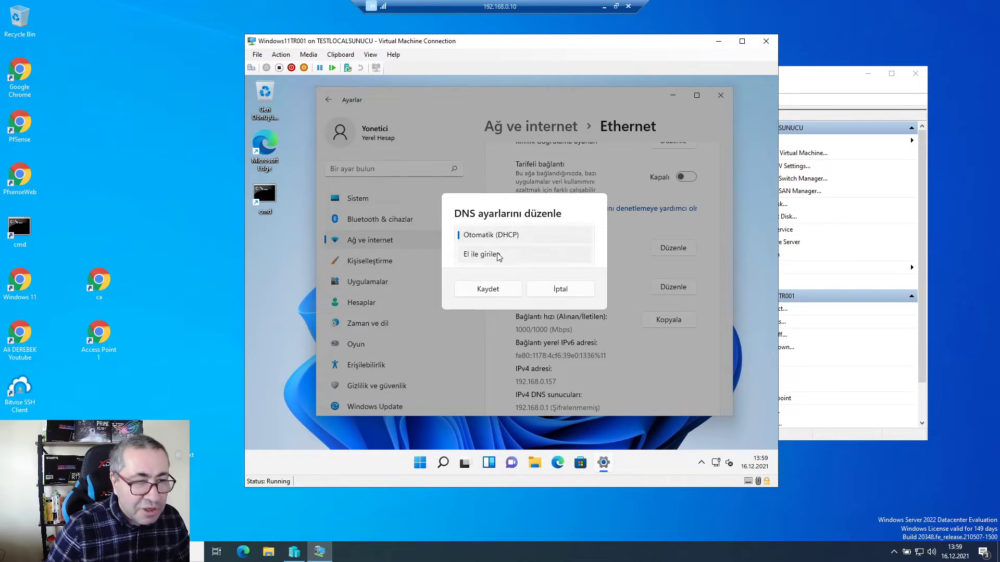
click(496, 257)
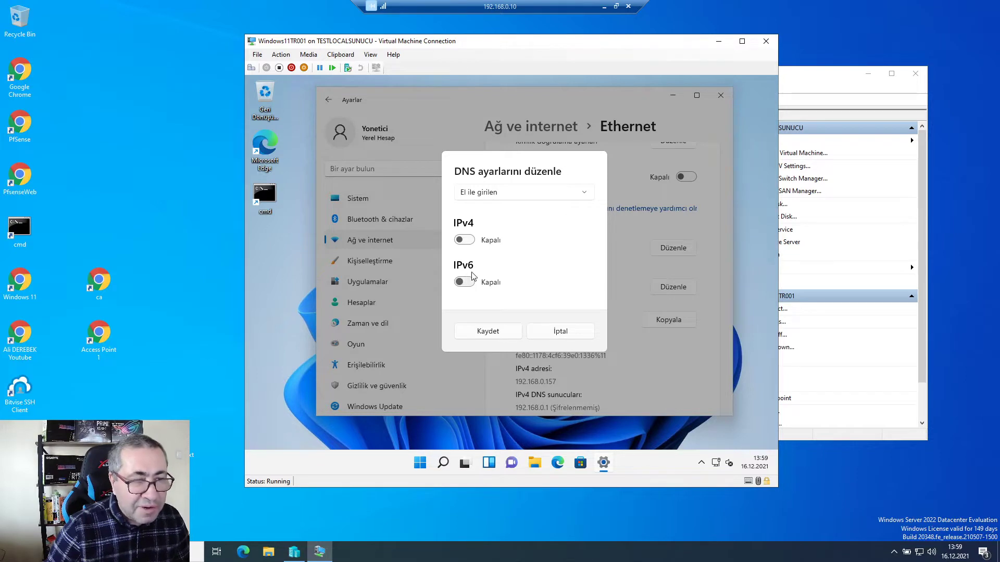
click(465, 240)
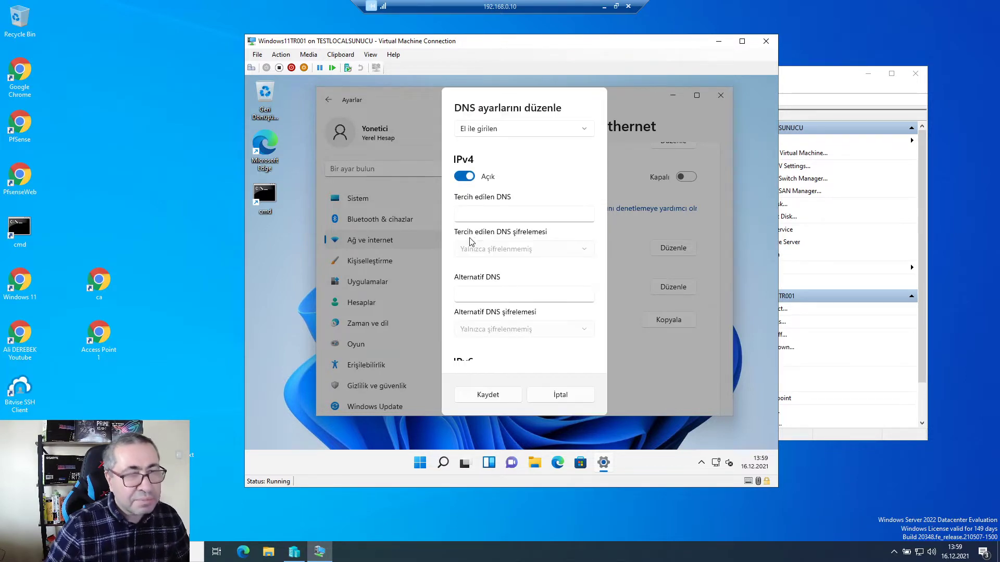
Set the preferred IPv4 DNS to 8.8.8.8 with encryption "Yalnızca şifrelenmiş (HTTPS üzerinden DNS)"
key(Tab)
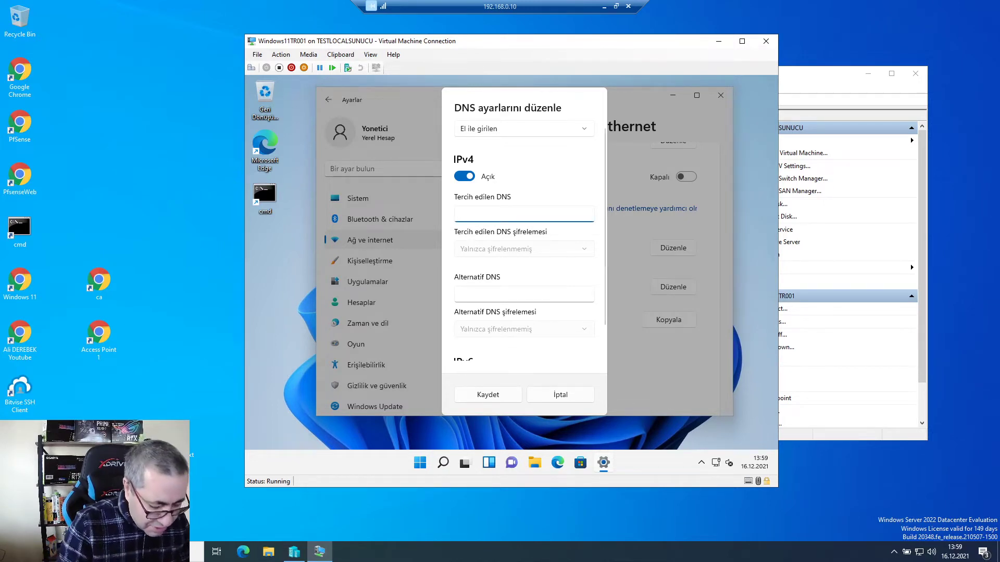
text(8)
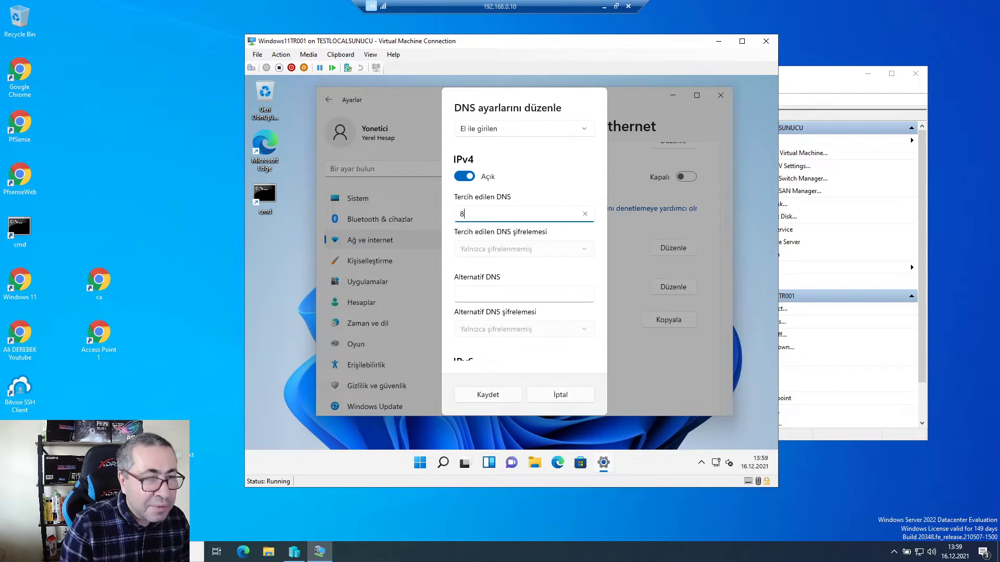
text(.8.8)
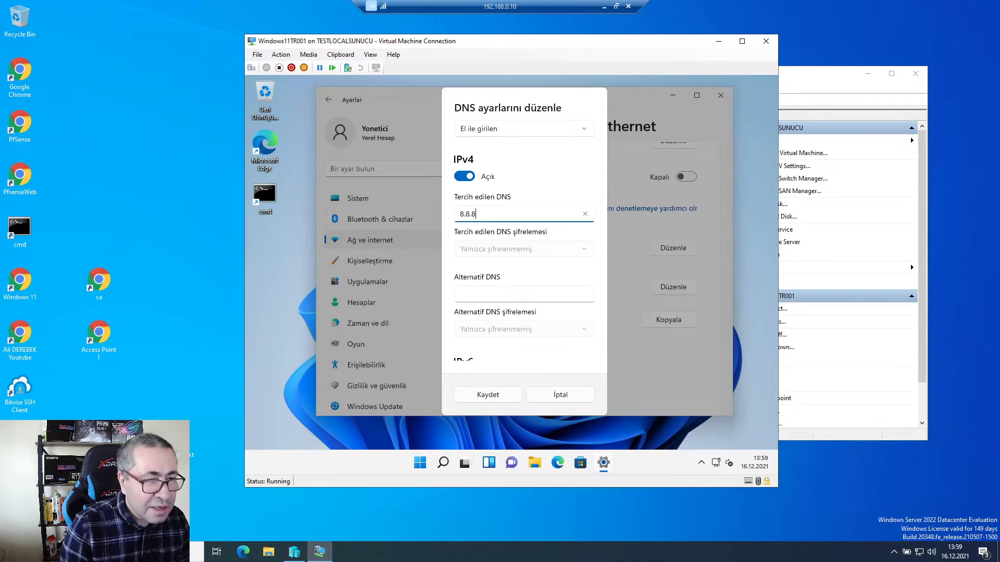
text(.8)
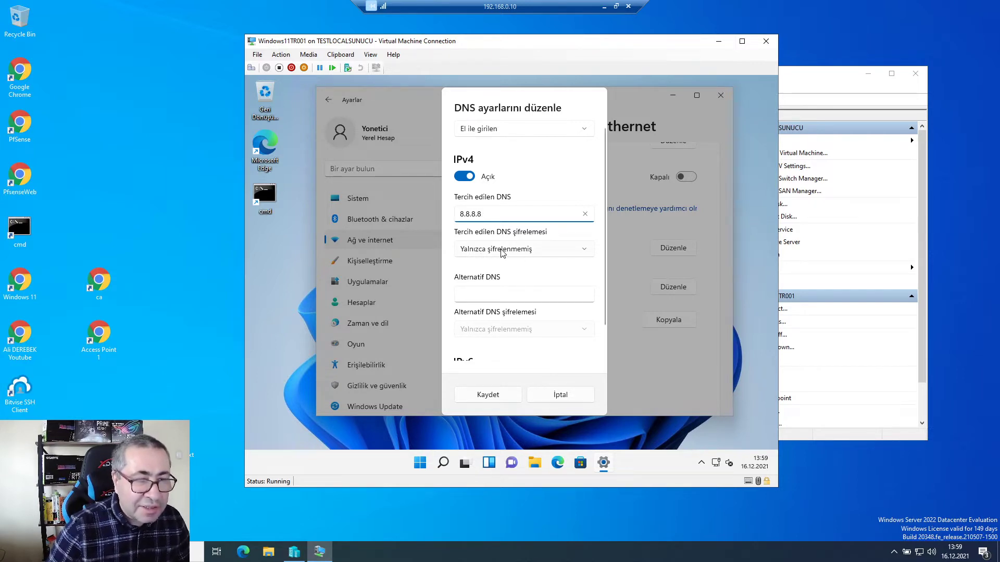
click(582, 252)
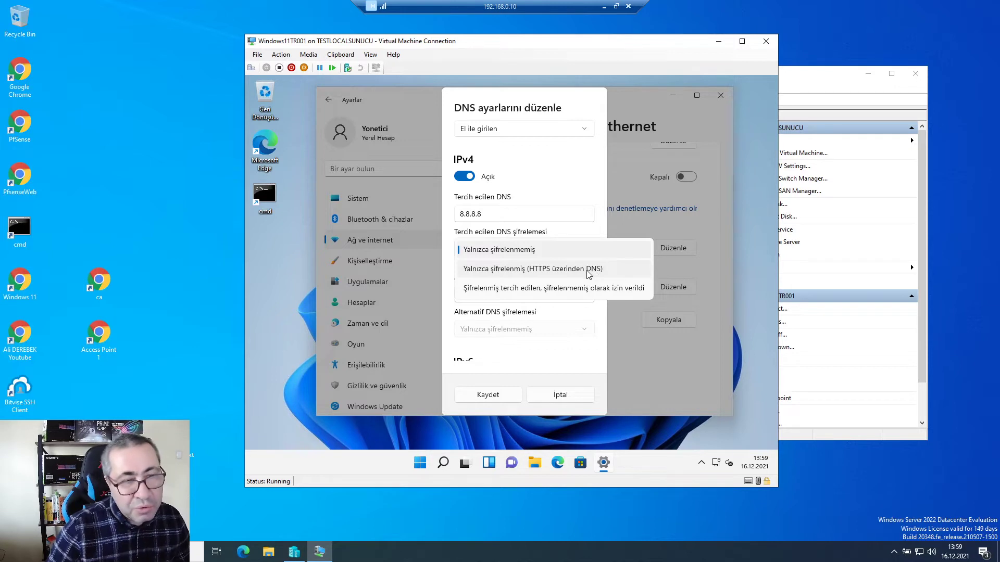
click(548, 270)
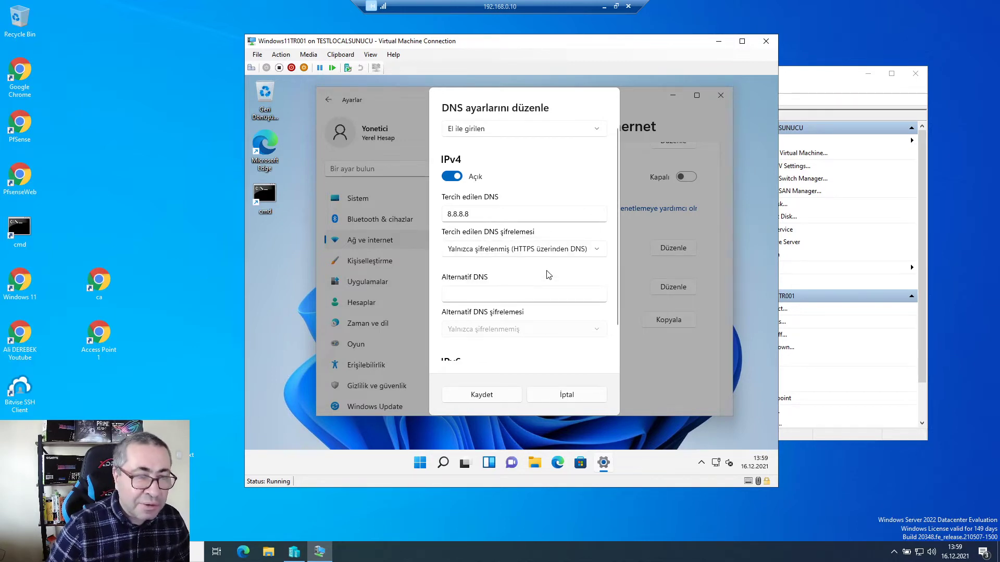
Set the alternate IPv4 DNS to 1.1.1.1 with "Yalnızca şifrelenmiş (HTTPS üzerinden DNS)" encryption and save the DNS settings
key(Tab)
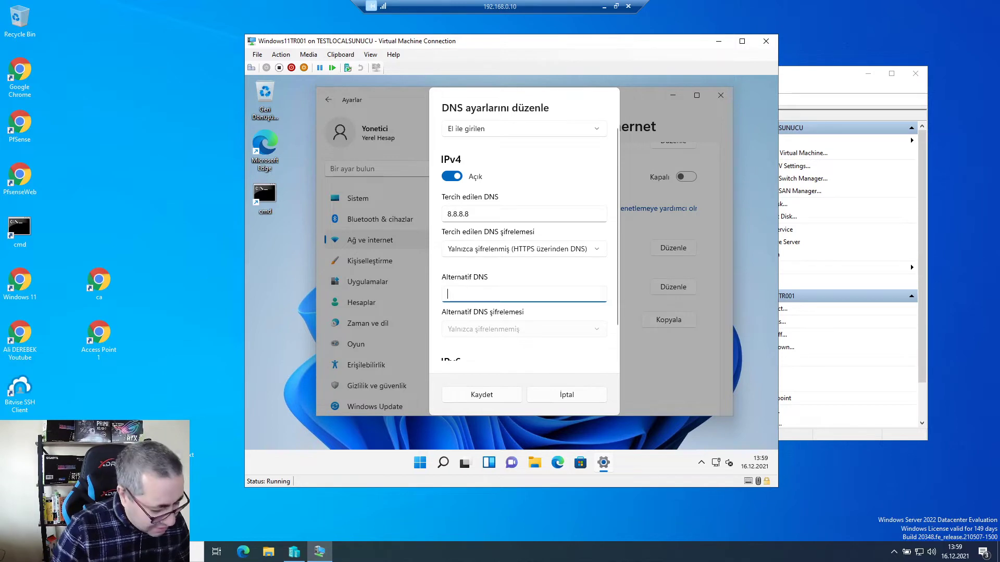
text(1)
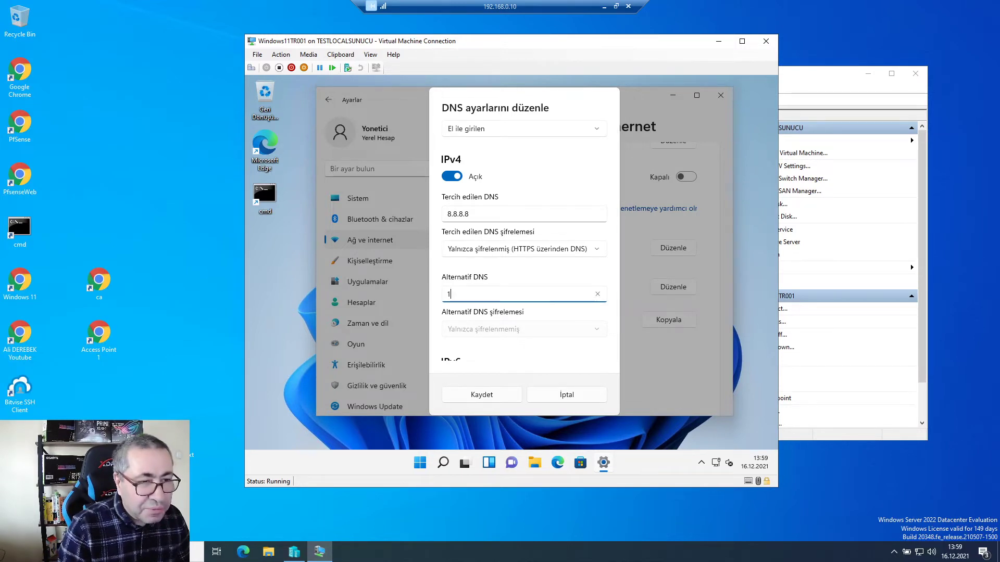
text(.1.1.1)
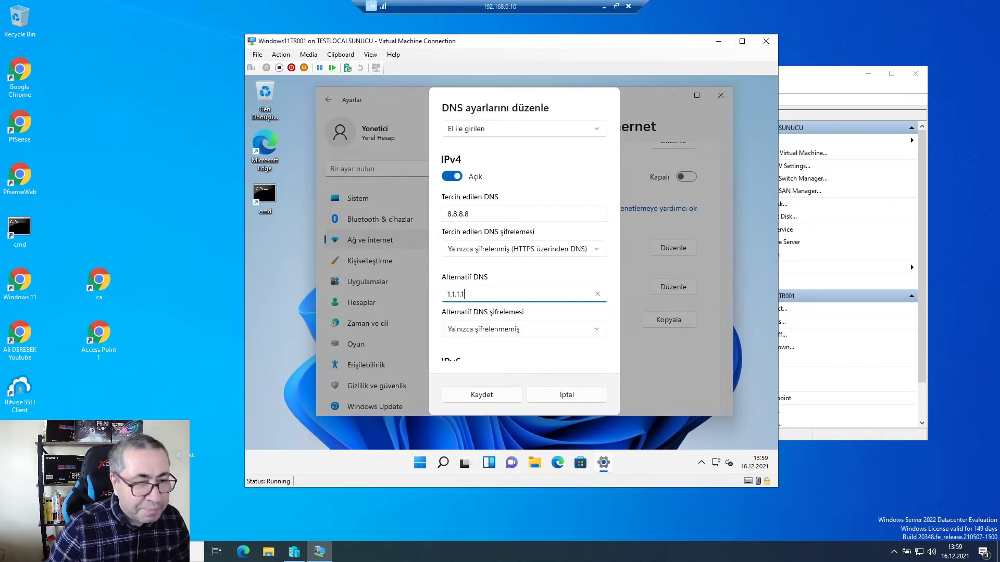
click(514, 333)
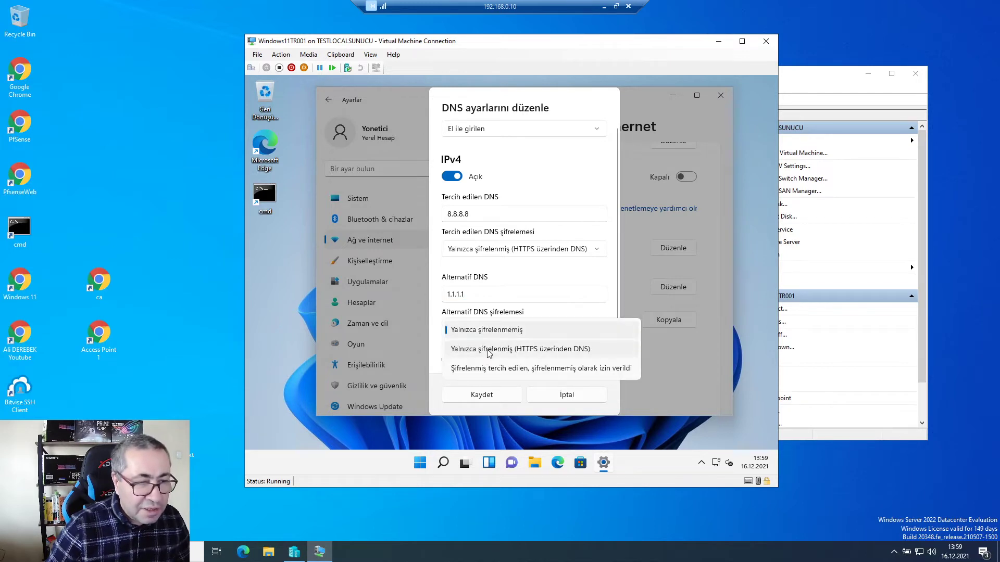
click(548, 350)
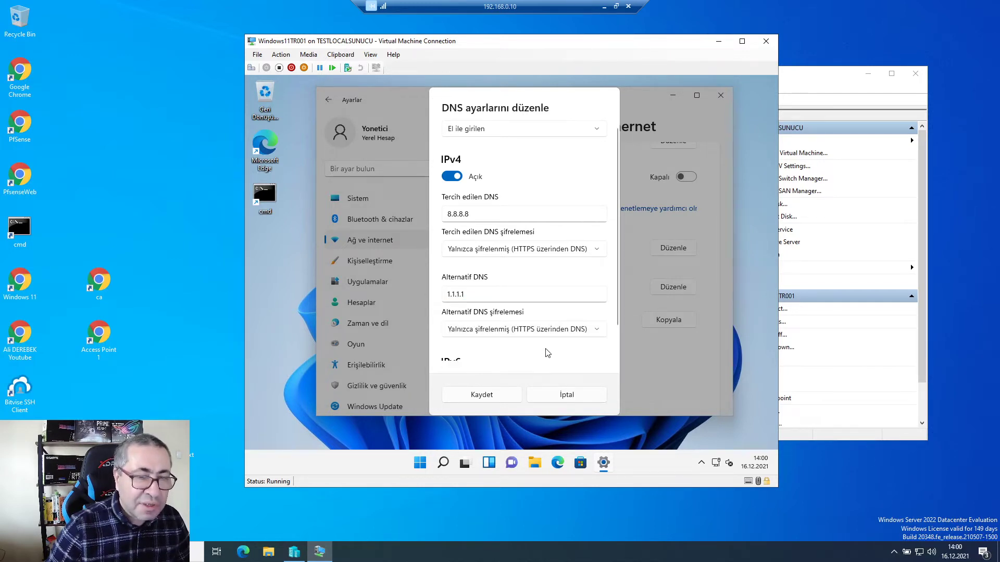
scroll(618, 322, down, 2)
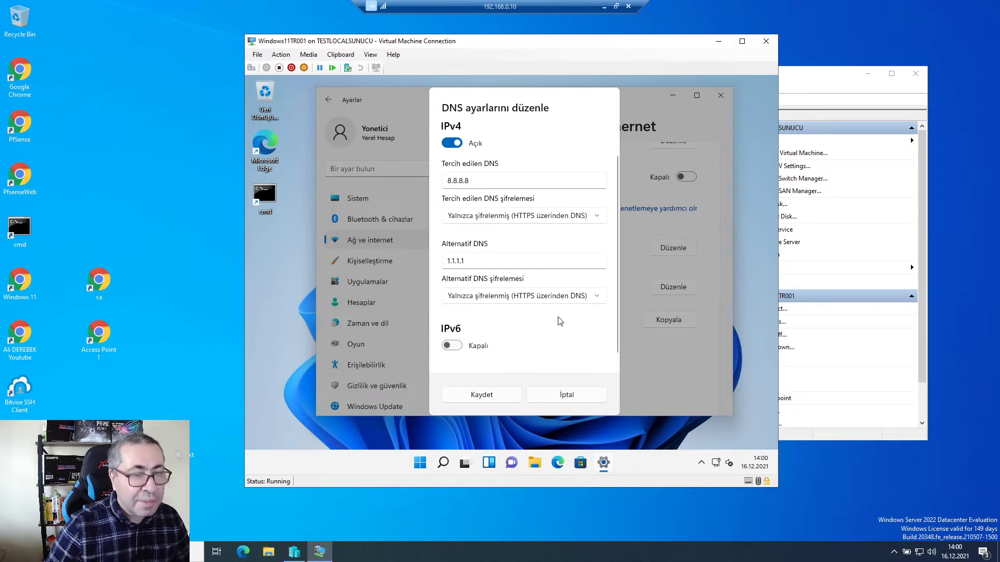
click(481, 395)
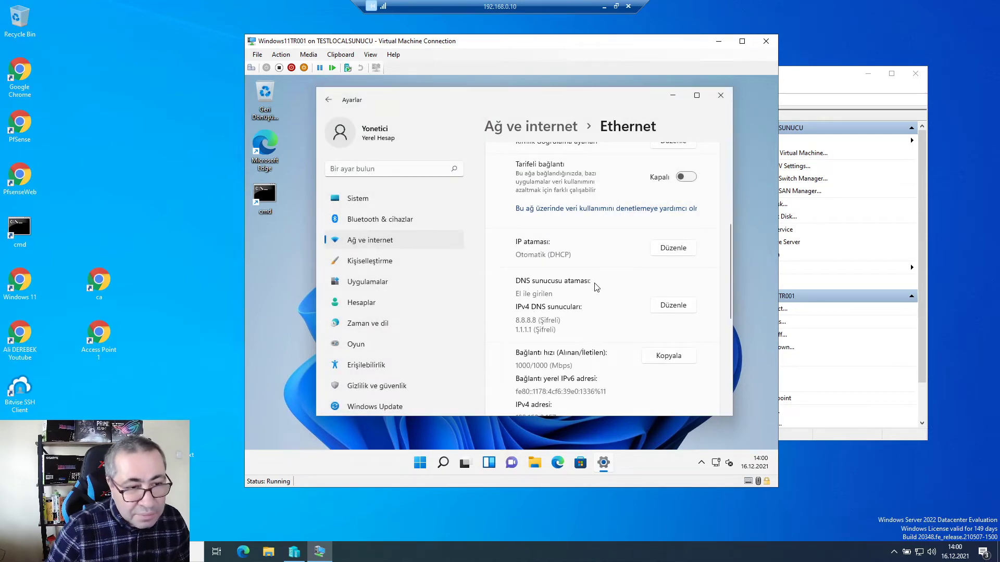
Check the saved IPv4 DNS servers and their encryption state in the Ethernet details
scroll(596, 288, down, 1)
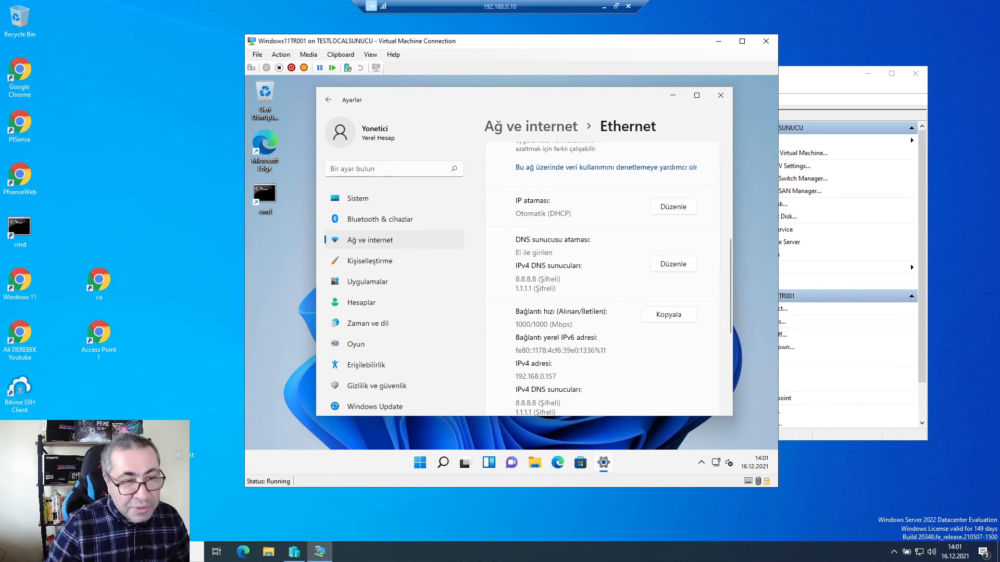
drag(515, 279, 536, 279)
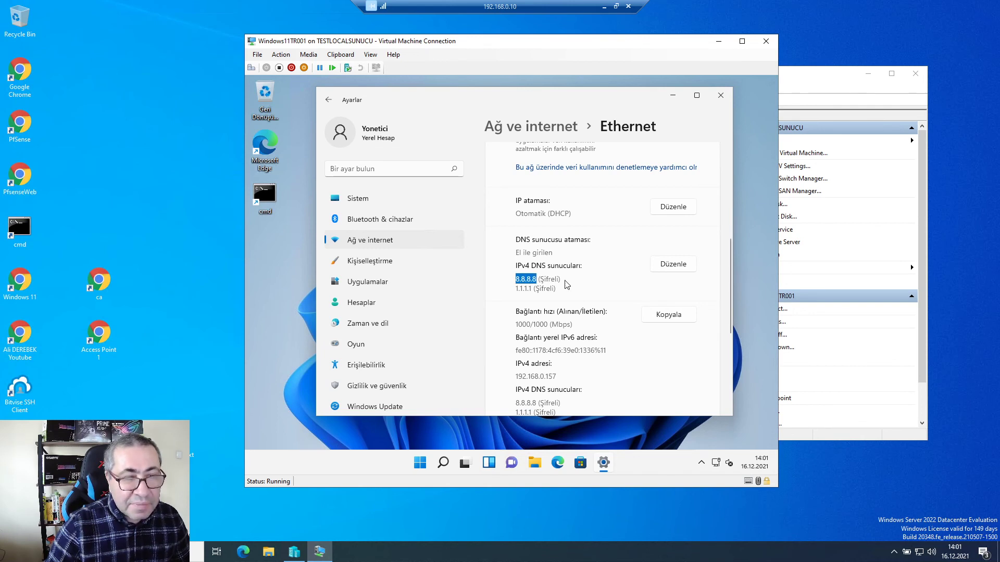
click(567, 284)
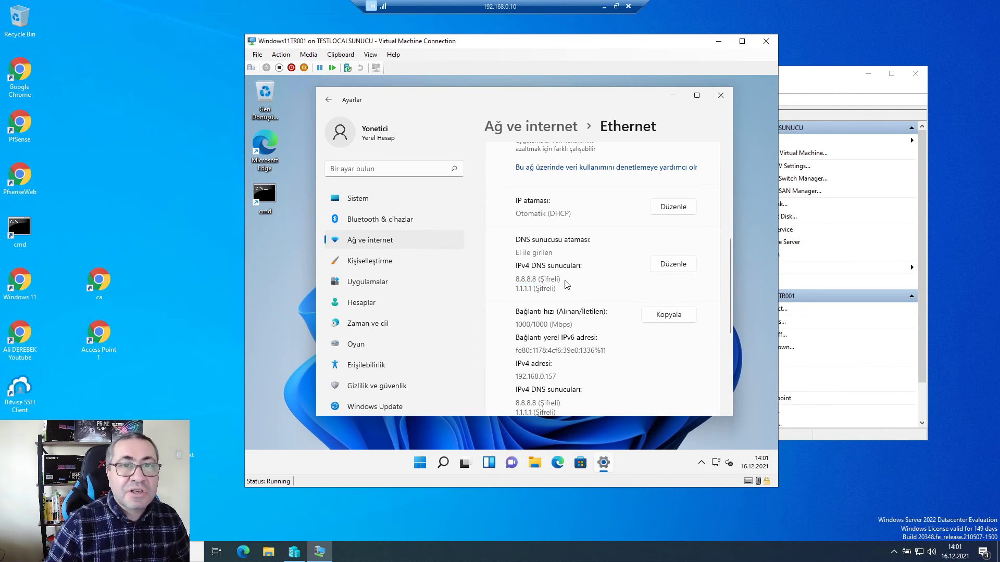